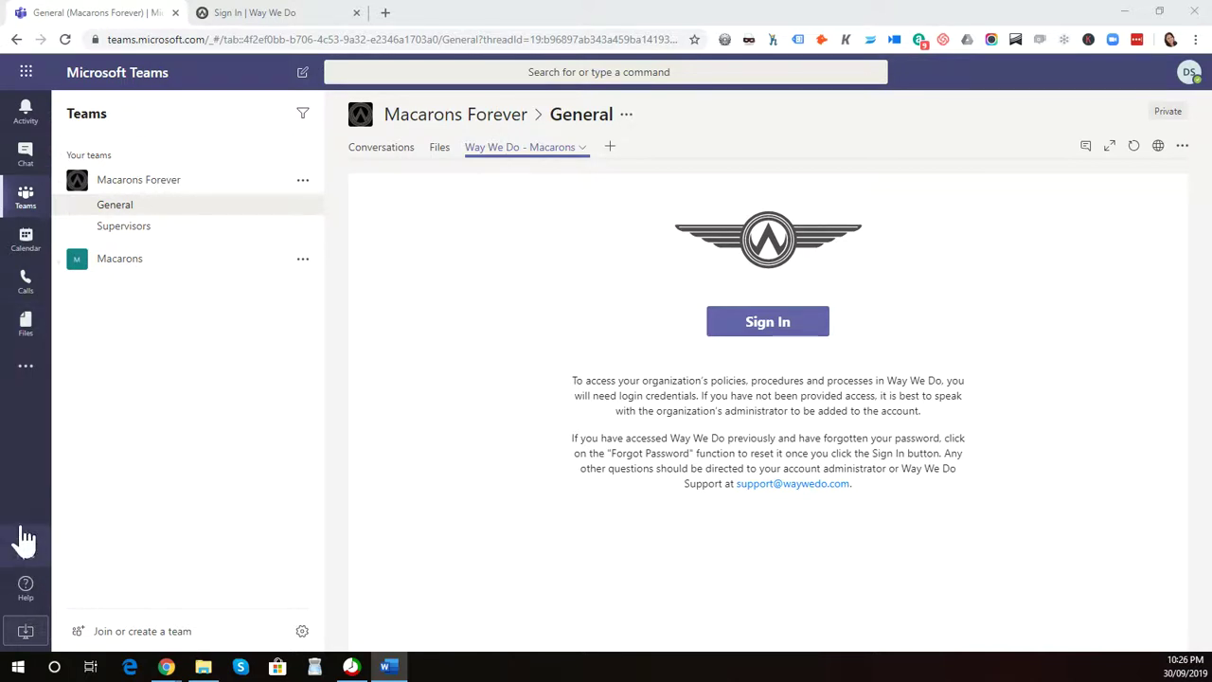
Search the Teams app store for "way we do" and open the Way We Do app's details.
{"action": "left_click", "coordinate": [28, 546]}
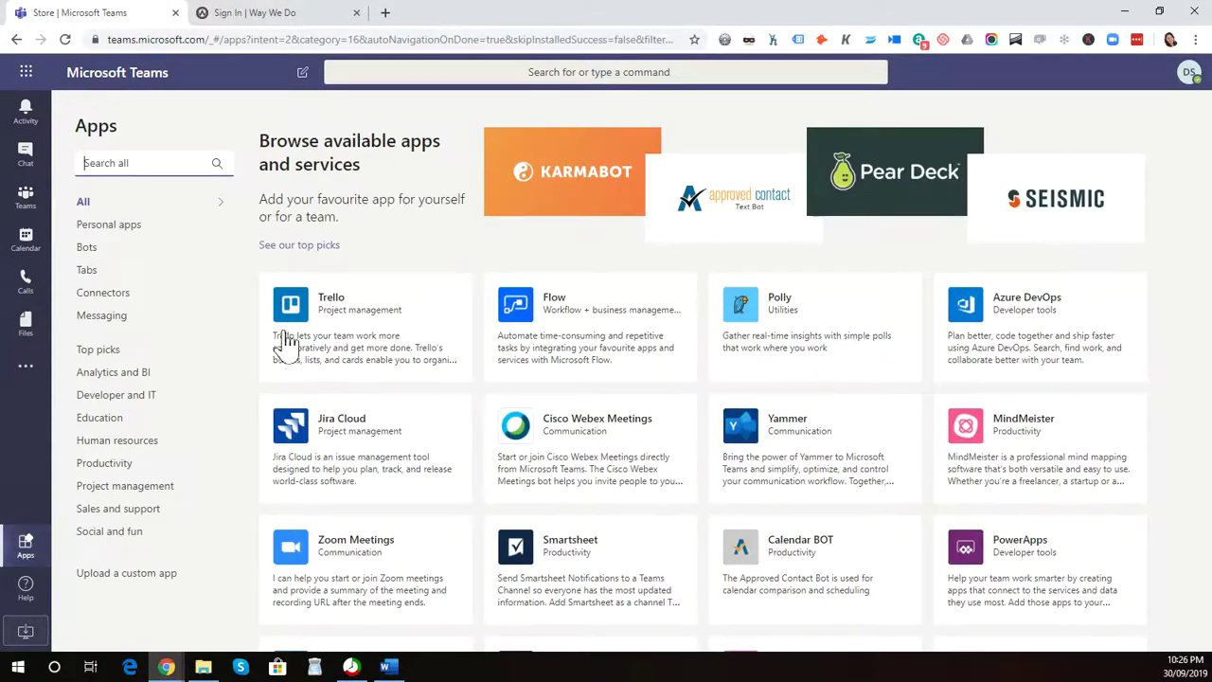
{"action": "left_click", "coordinate": [505, 74]}
{"action": "type", "text": "way we do"}
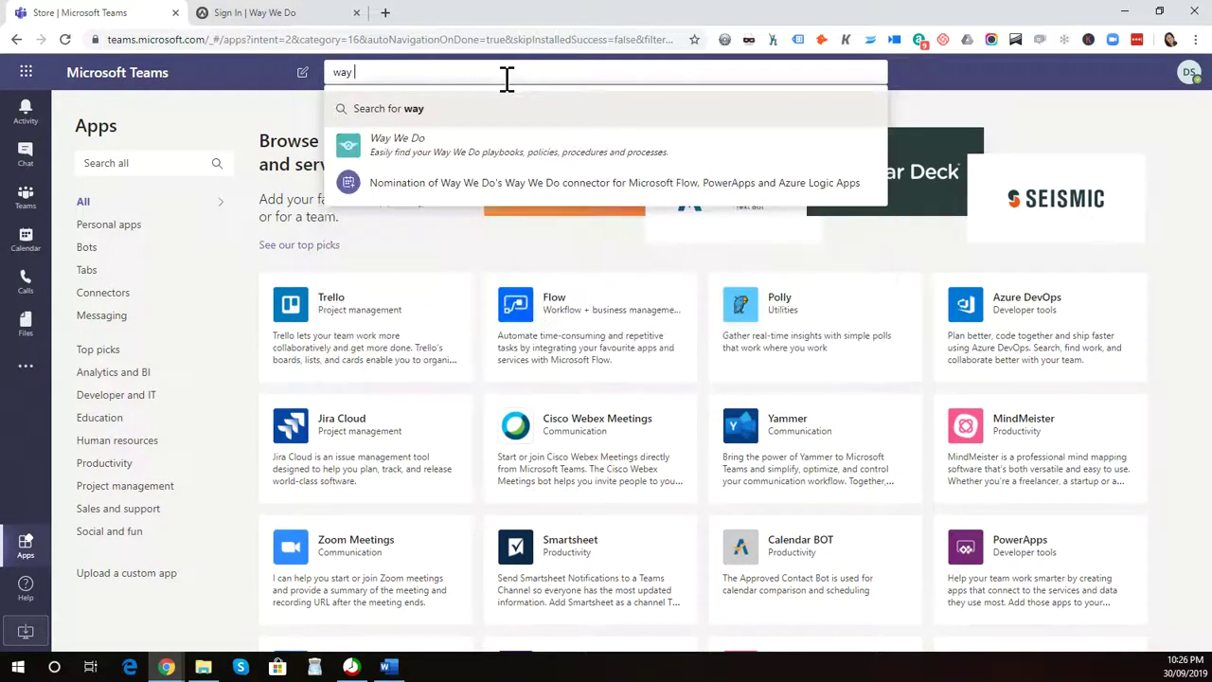
{"action": "left_click", "coordinate": [507, 150]}
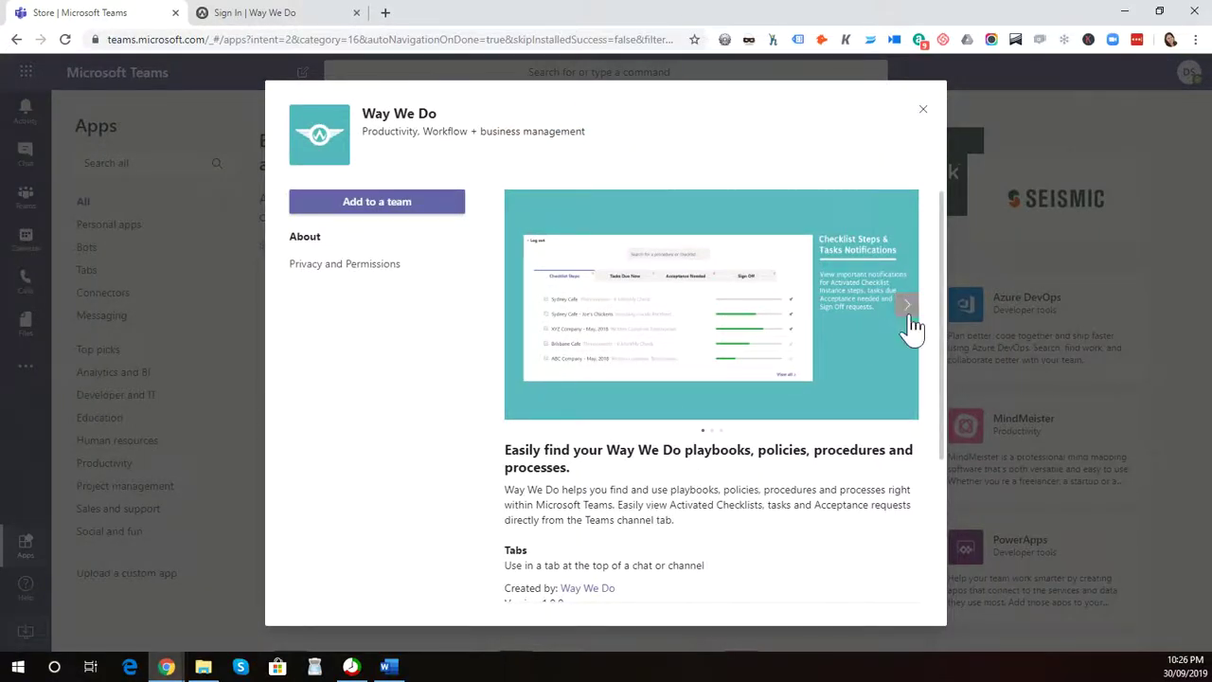
View the preview images on the Way We Do app's details and close them without adding the app.
{"action": "left_click_drag", "start_coordinate": [943, 327], "coordinate": [919, 282]}
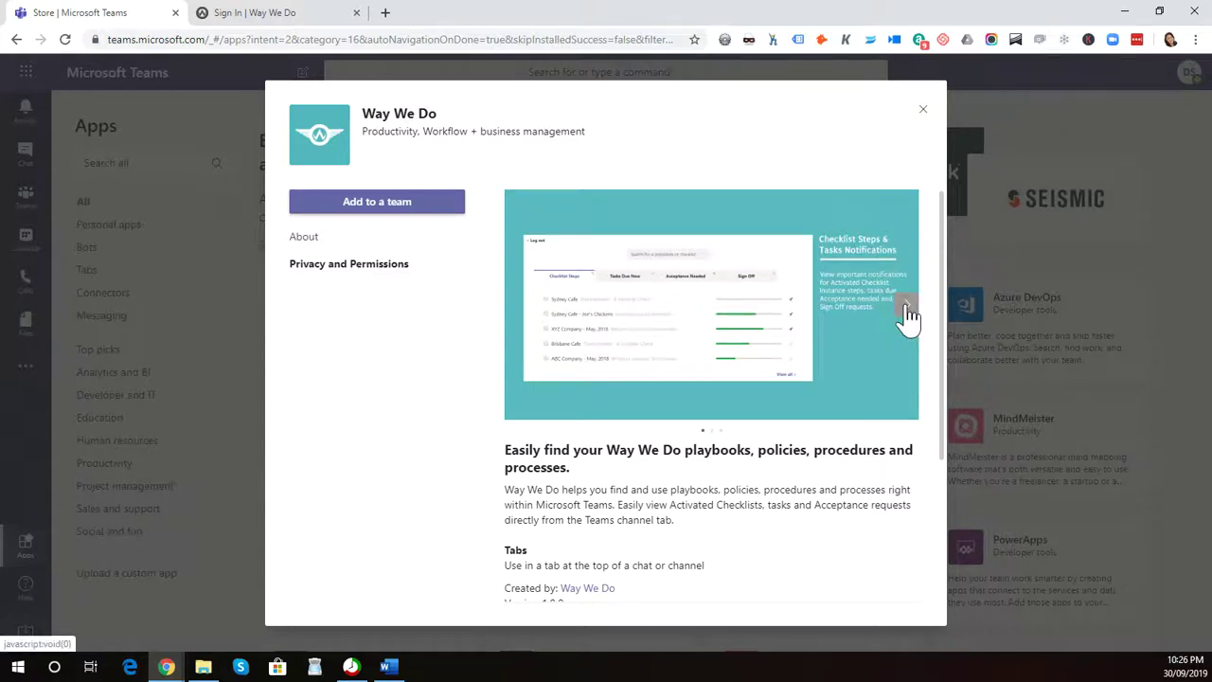
{"action": "left_click", "coordinate": [908, 311]}
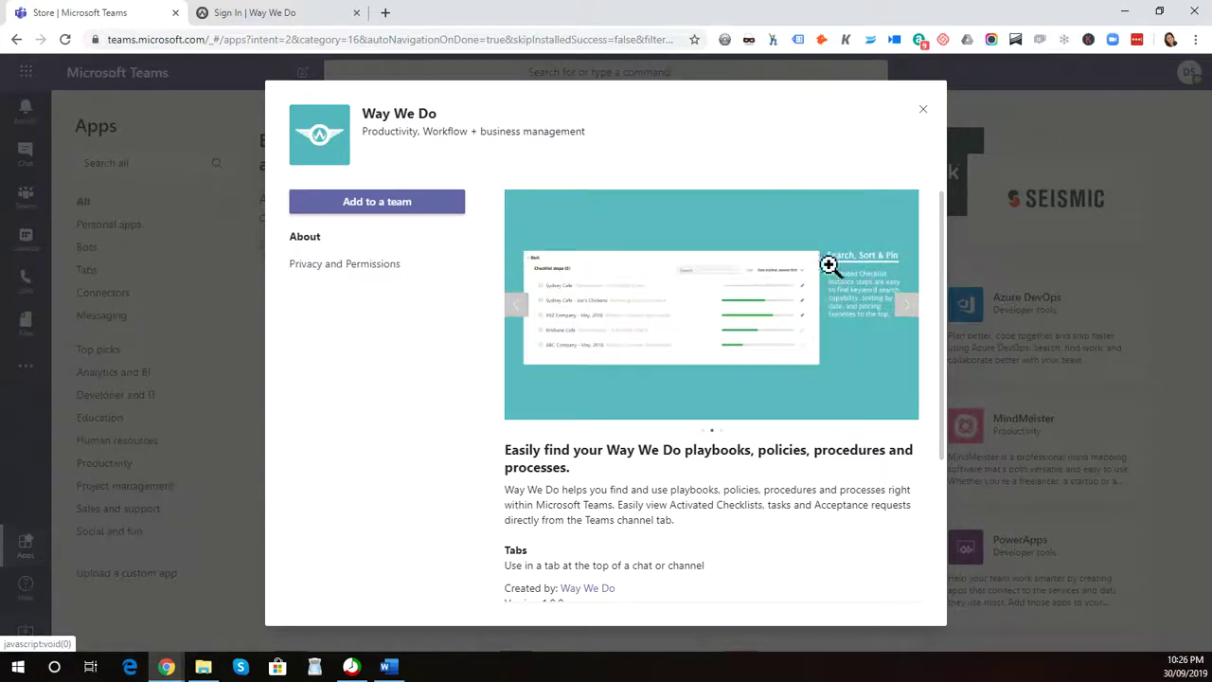
{"action": "left_click", "coordinate": [907, 319]}
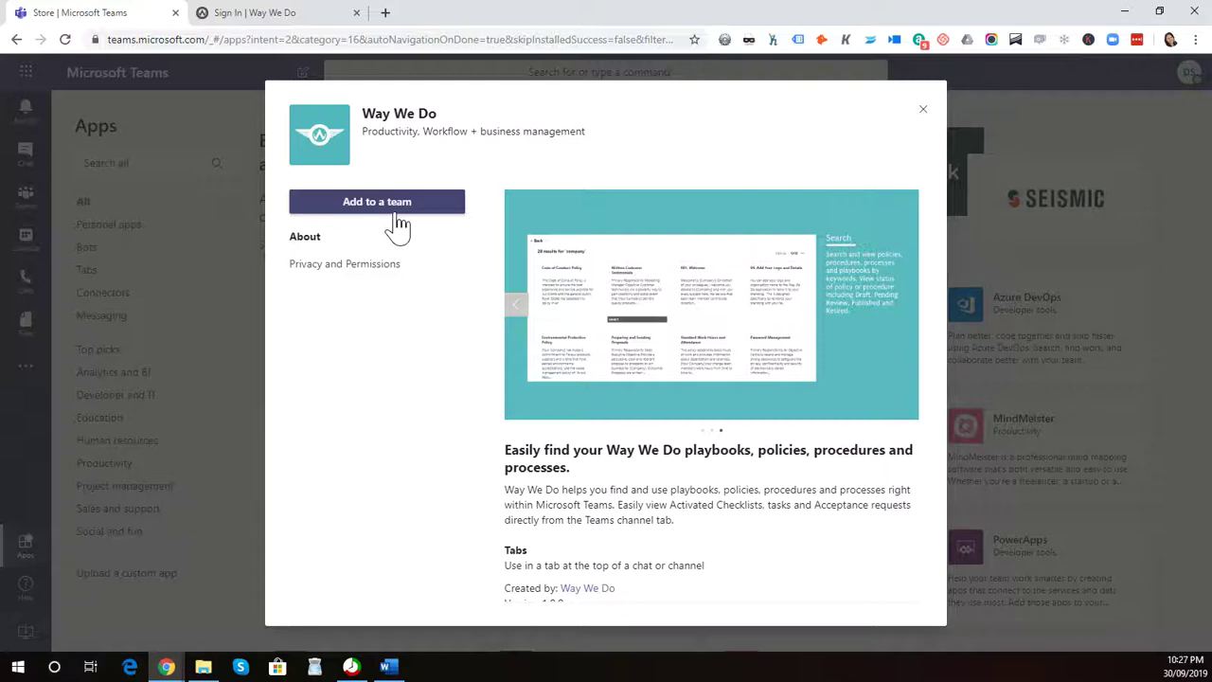
{"action": "left_click", "coordinate": [924, 113]}
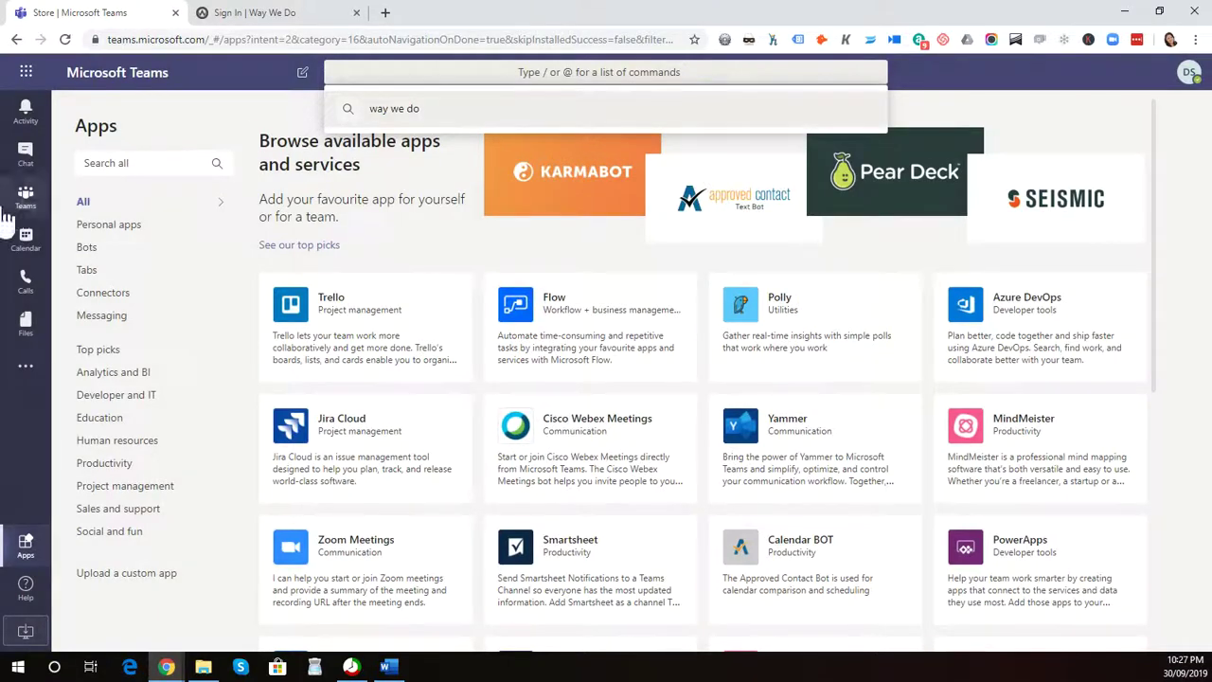
Return to the Macarons Forever team's General channel and sign in to Way We Do there with the account credentials.
{"action": "left_click", "coordinate": [25, 196]}
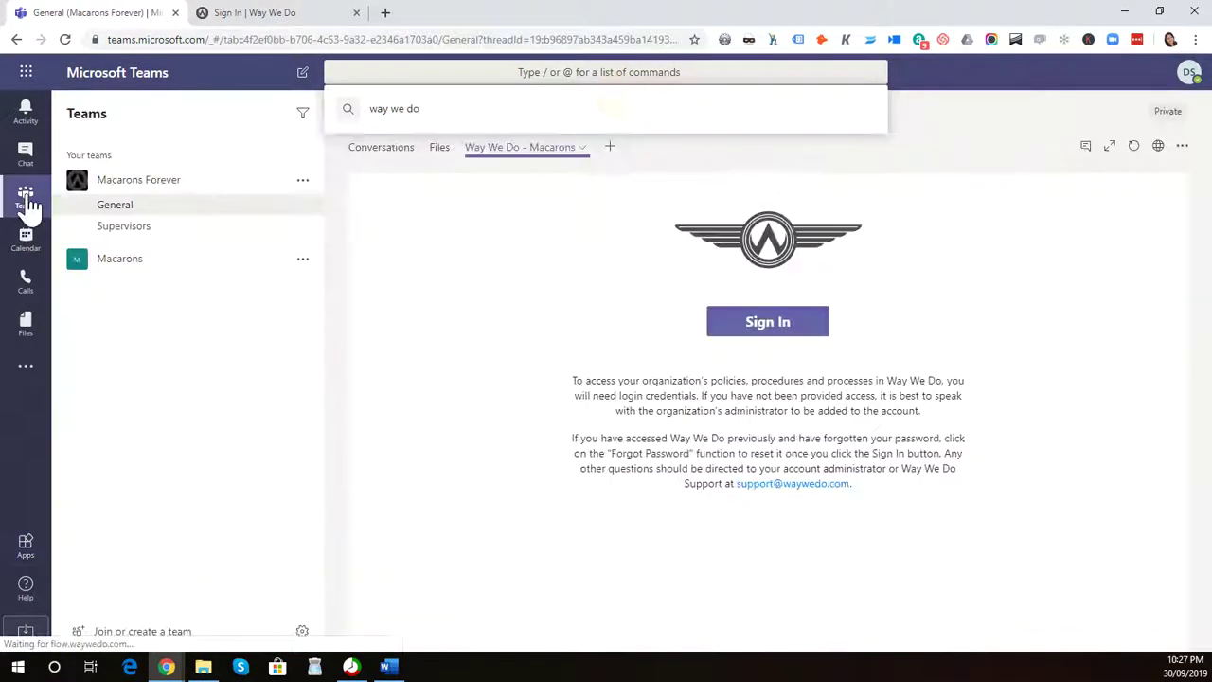
{"action": "left_click", "coordinate": [396, 110]}
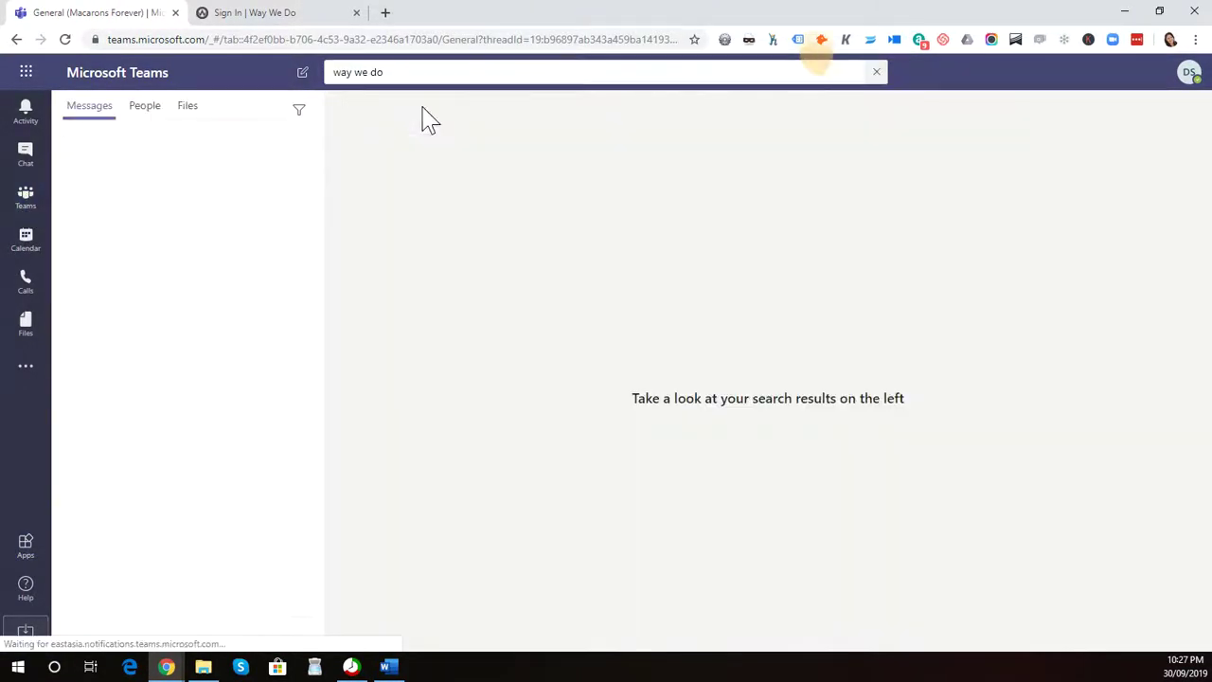
{"action": "left_click", "coordinate": [25, 203]}
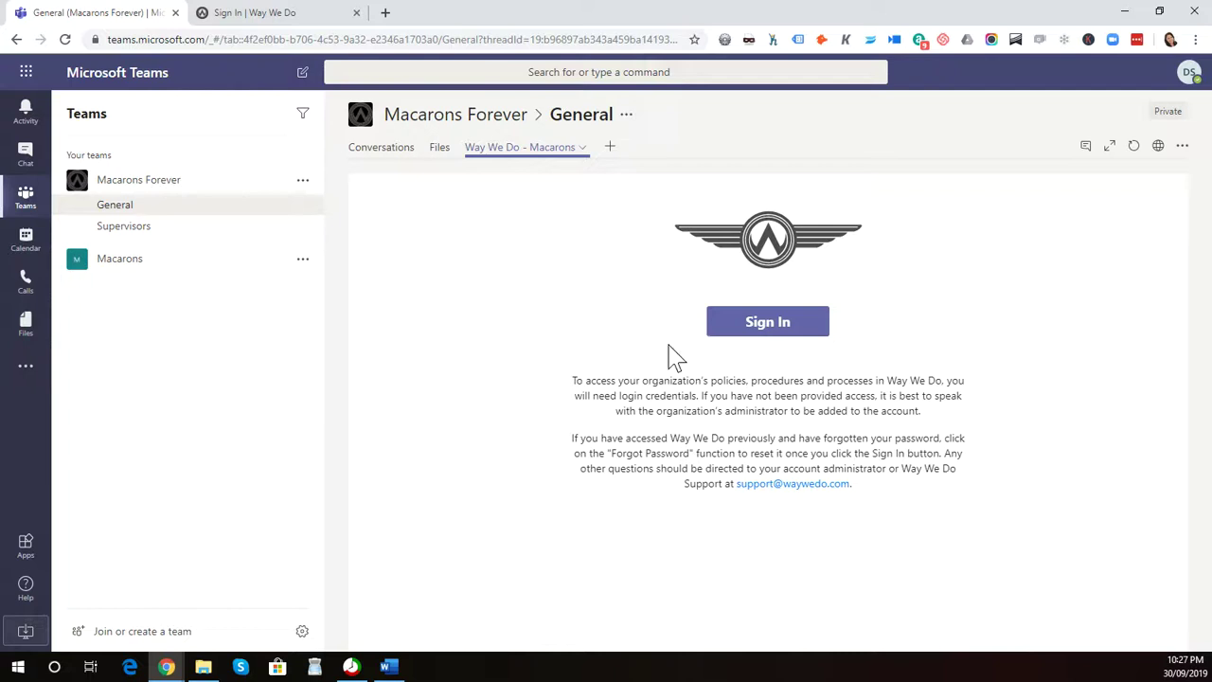
{"action": "left_click", "coordinate": [807, 331]}
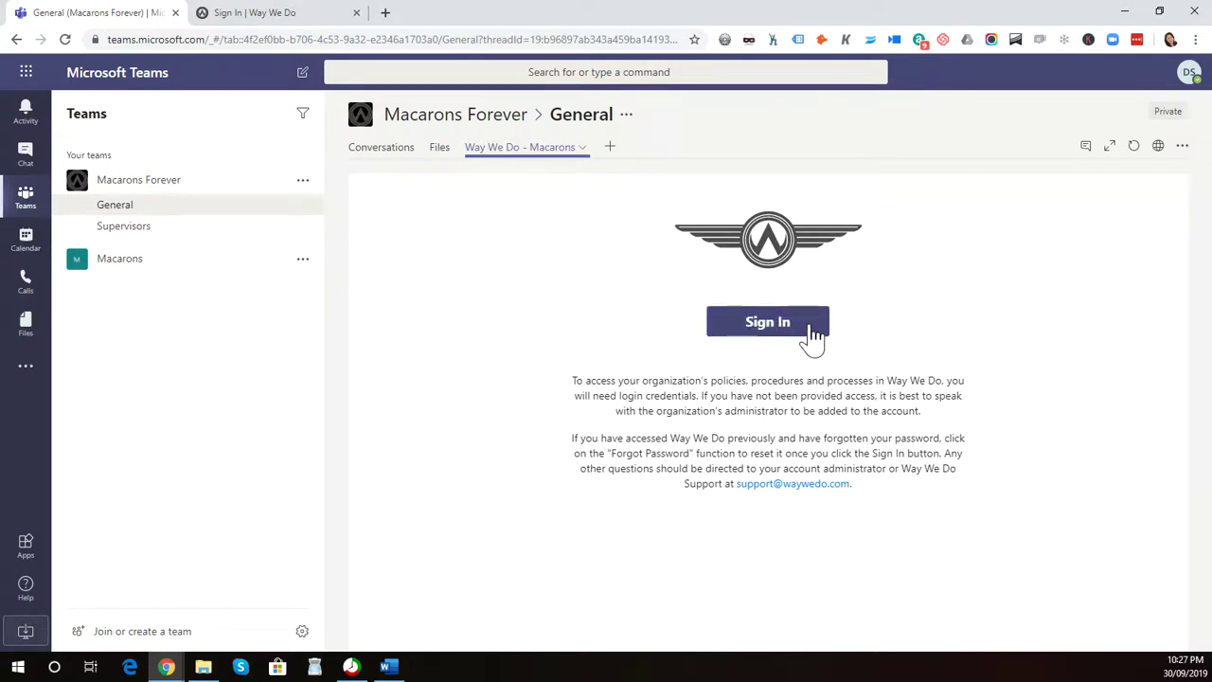
{"action": "left_click", "coordinate": [794, 332]}
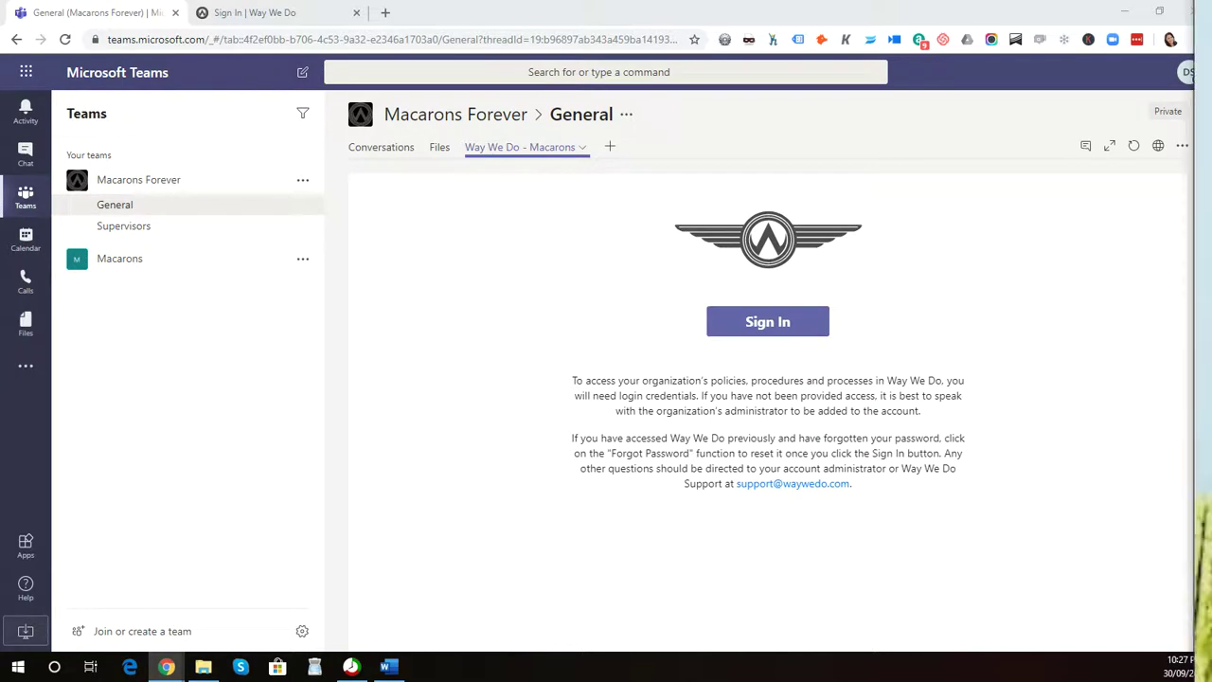
{"action": "left_click_drag", "start_coordinate": [947, 113], "coordinate": [717, 114]}
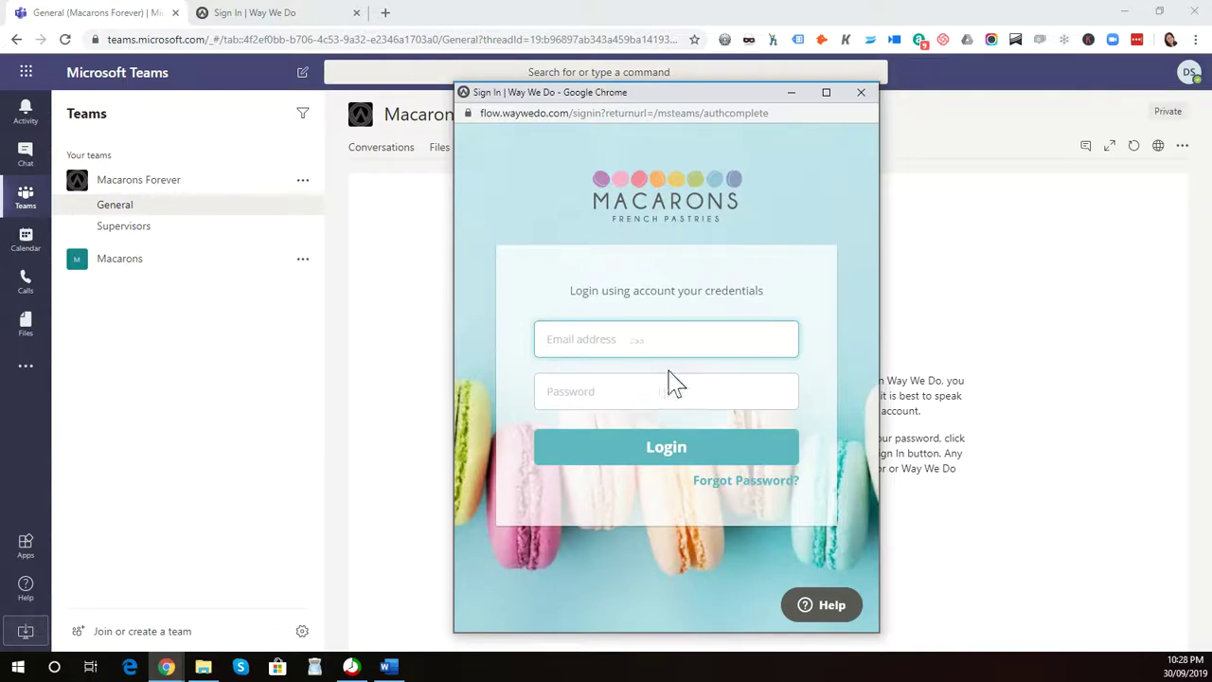
{"action": "left_click_drag", "start_coordinate": [696, 95], "coordinate": [1061, 105]}
{"action": "left_click", "coordinate": [123, 135]}
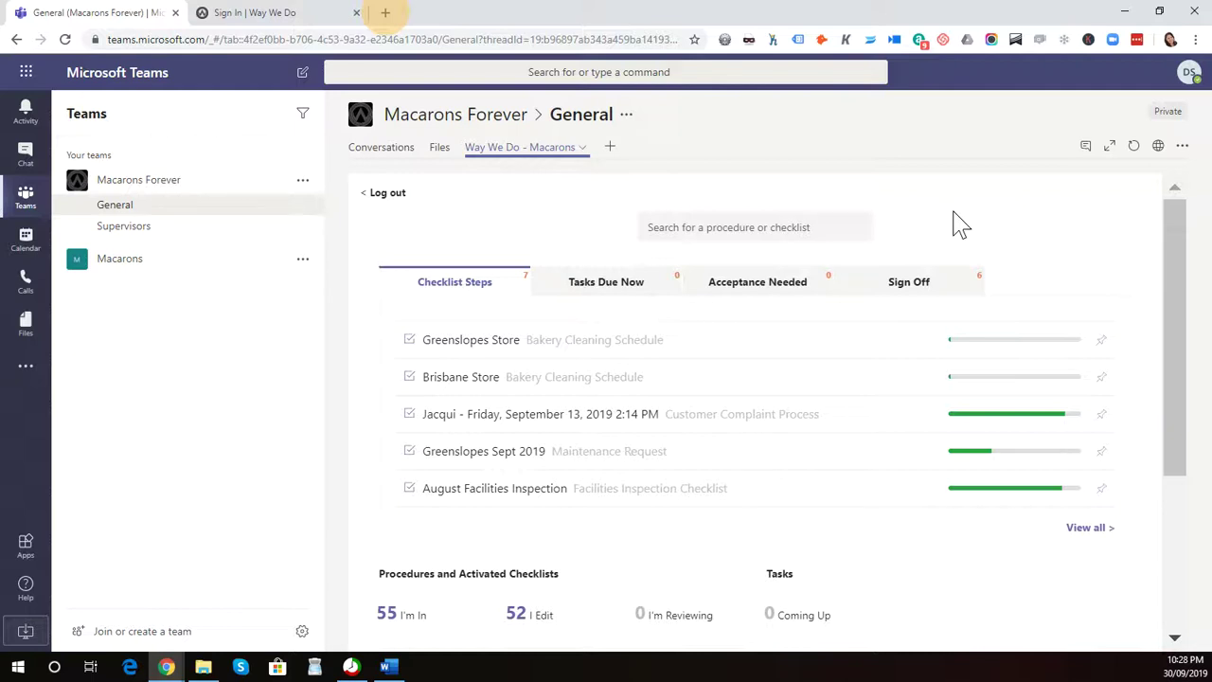
Load flow.waywedo.com in the separate Way We Do browser page and look over the whole dashboard.
{"action": "left_click", "coordinate": [248, 25]}
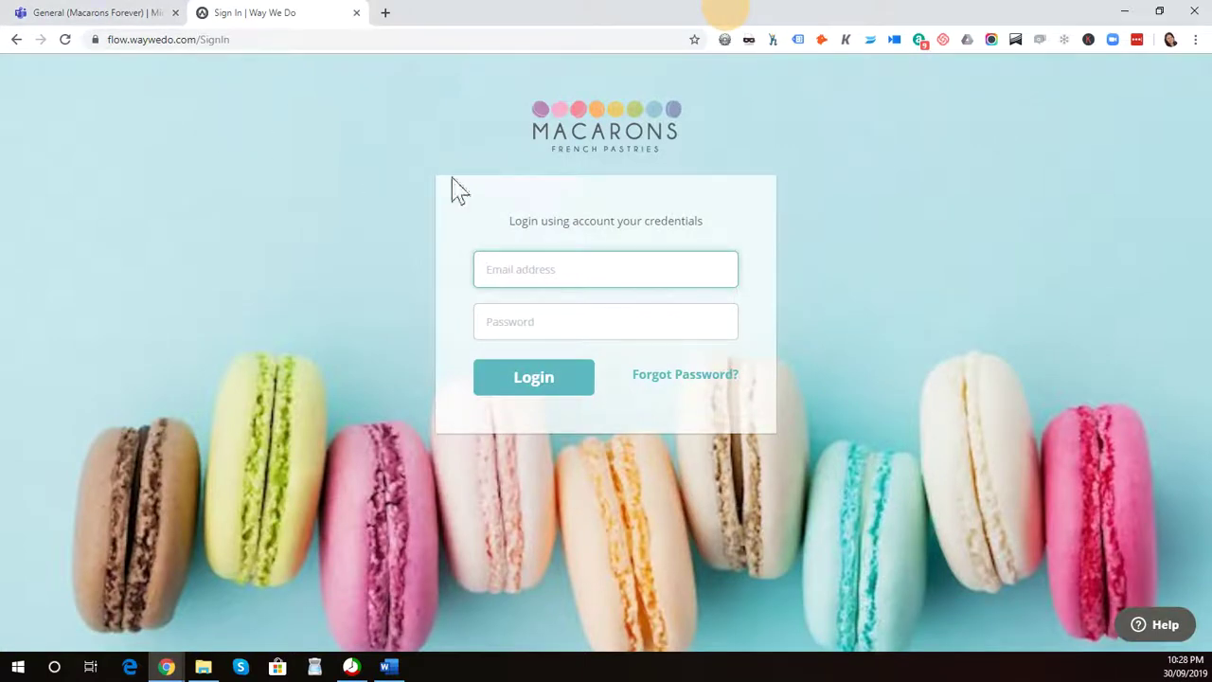
{"action": "left_click", "coordinate": [547, 264]}
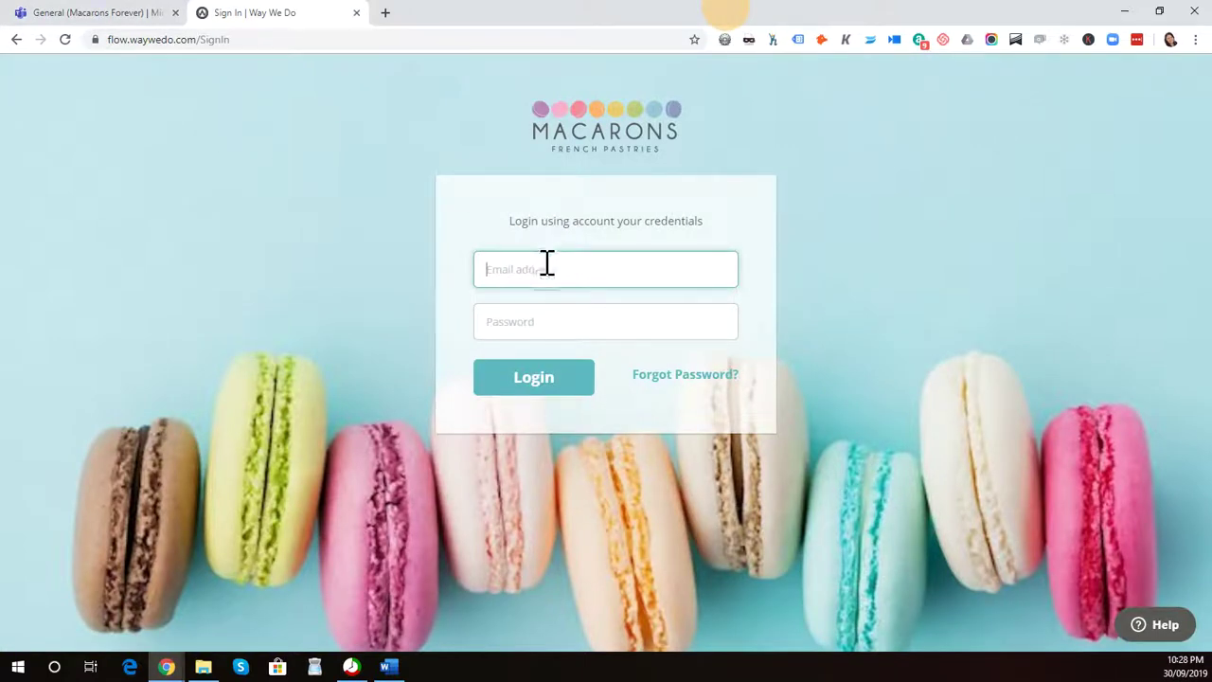
{"action": "left_click", "coordinate": [262, 39]}
{"action": "type", "text": "flow.waywedo.com"}
{"action": "key", "text": "Return"}
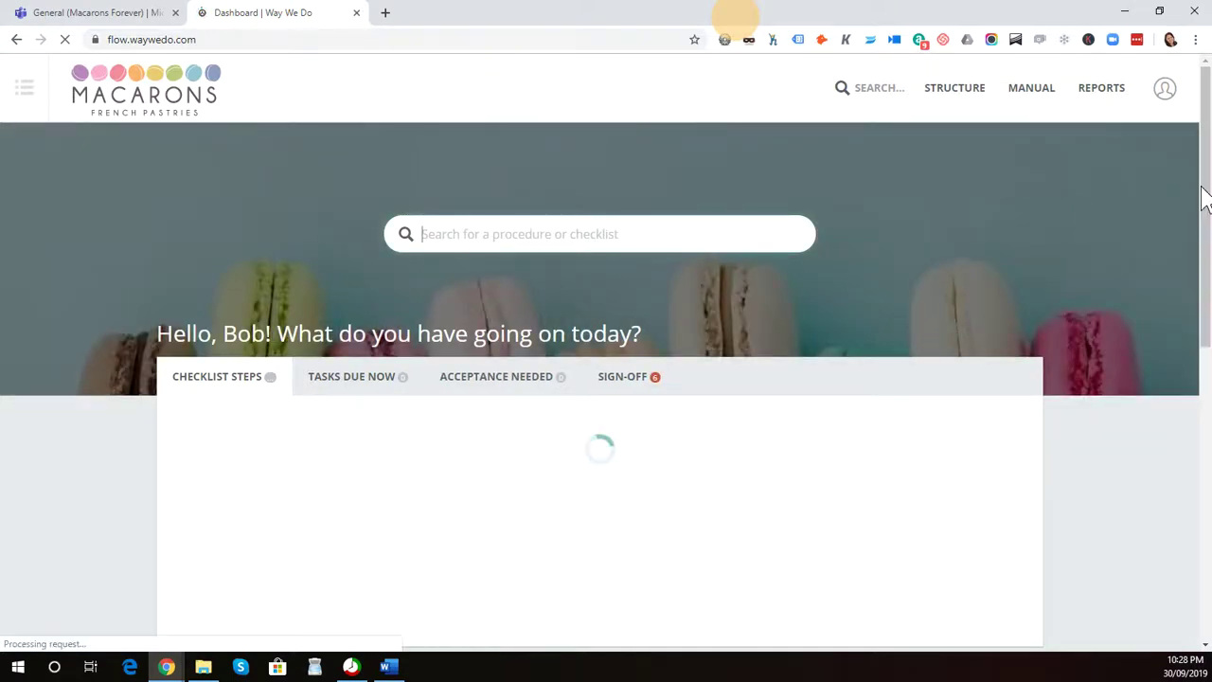
{"action": "left_click_drag", "start_coordinate": [1203, 201], "coordinate": [1198, 234]}
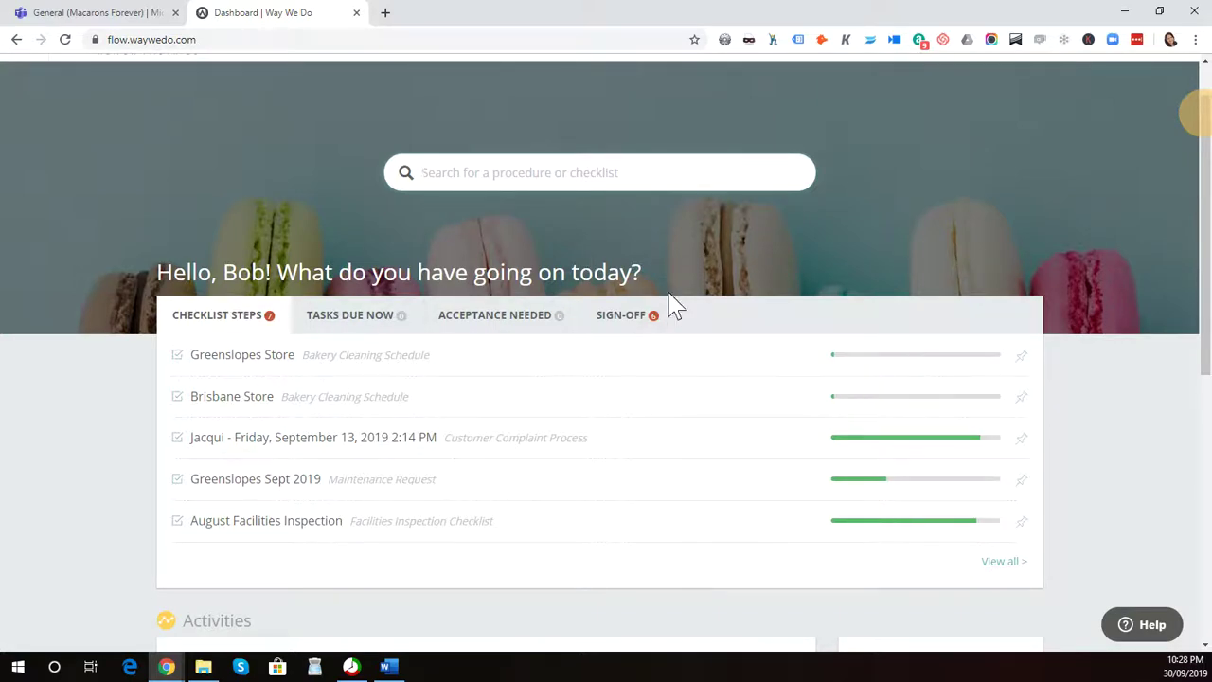
{"action": "left_click_drag", "start_coordinate": [1205, 243], "coordinate": [1208, 496]}
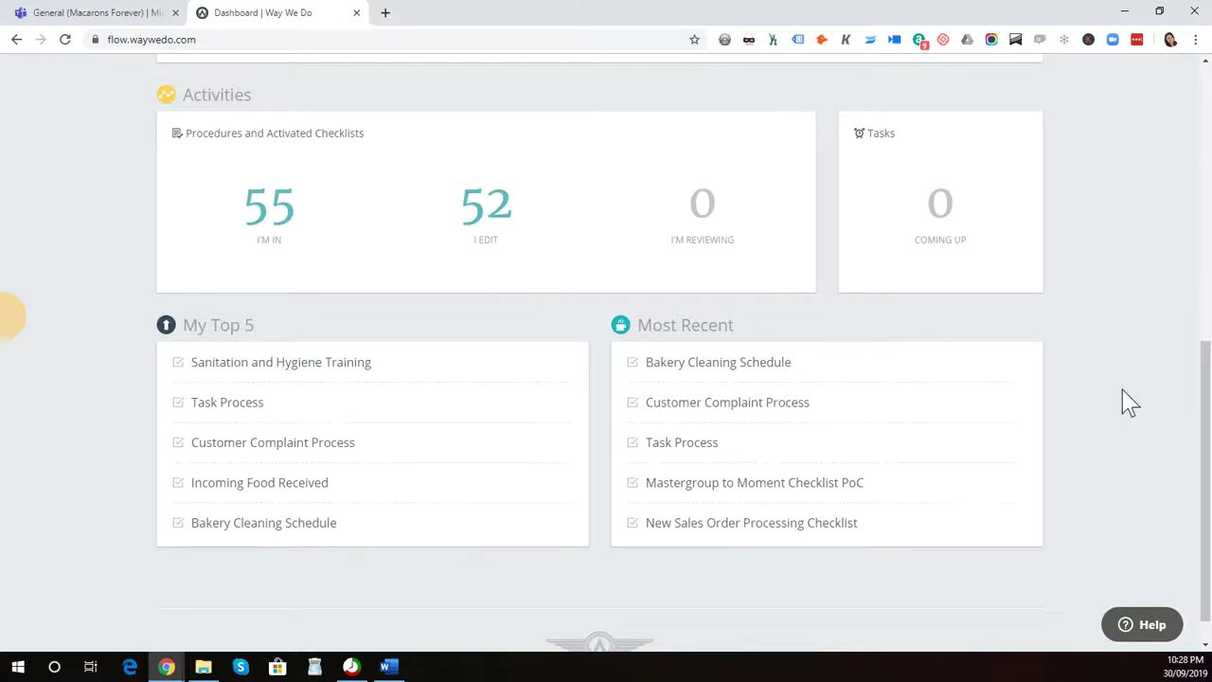
{"action": "left_click_drag", "start_coordinate": [1204, 420], "coordinate": [1189, 150]}
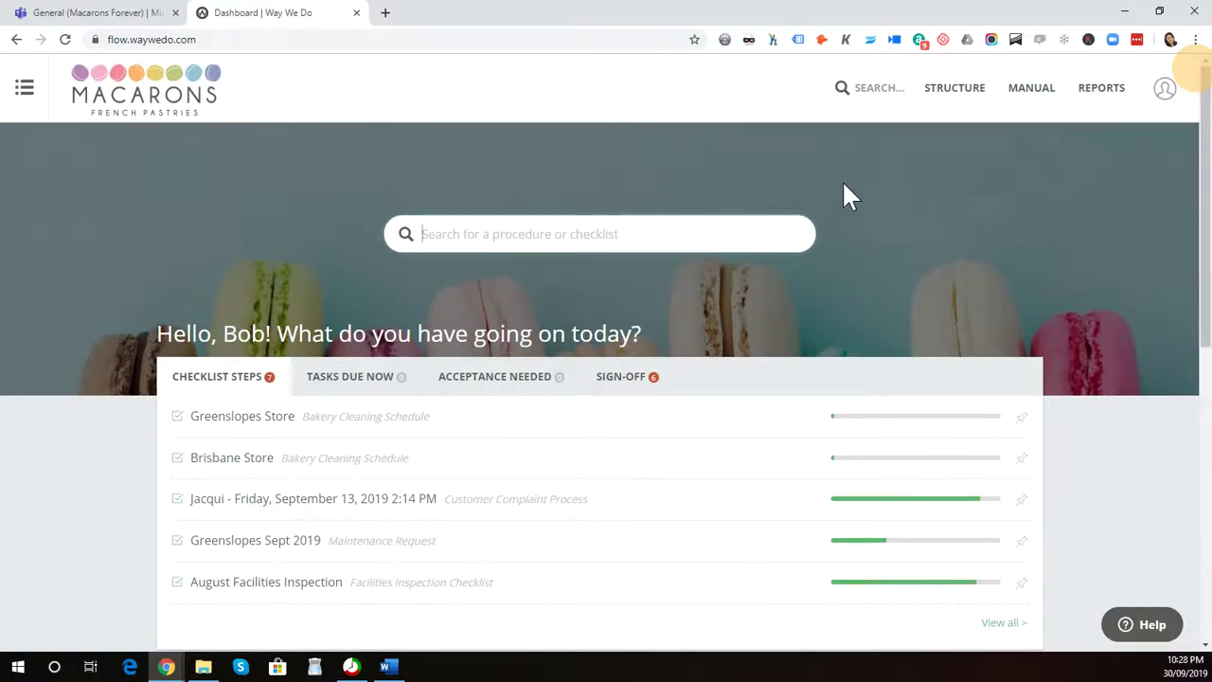
Switch back to Microsoft Teams and look over the Way We Do dashboard embedded in the General channel.
{"action": "left_click", "coordinate": [95, 15]}
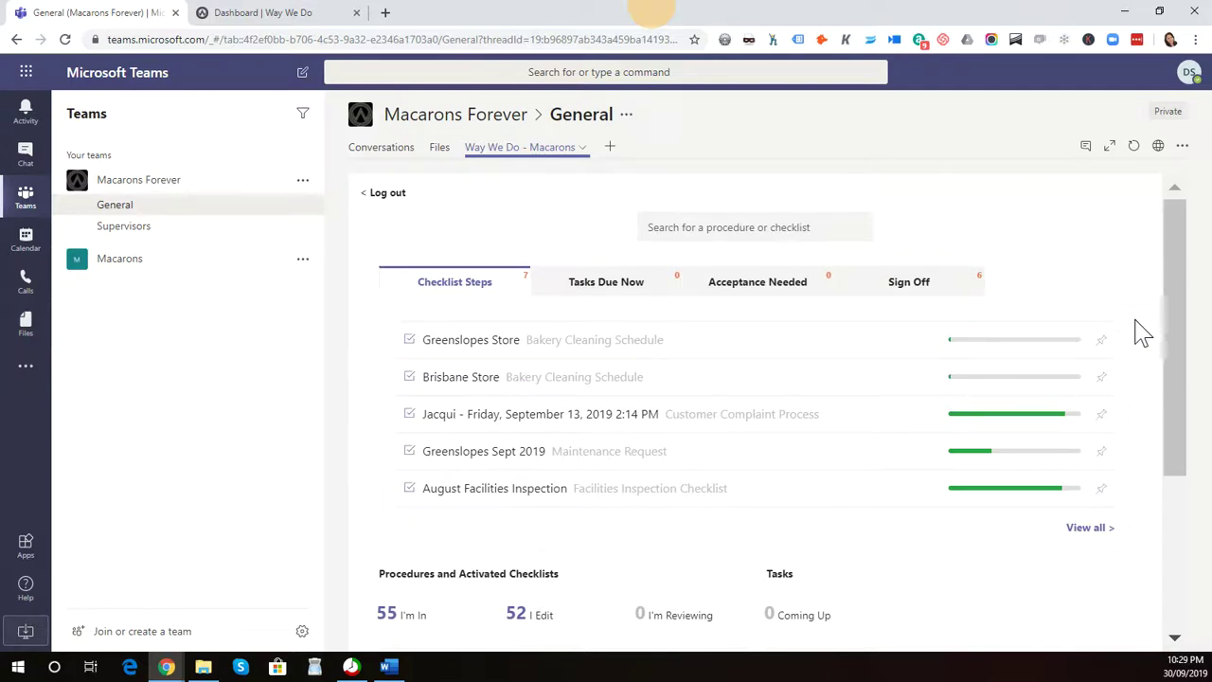
{"action": "scroll", "coordinate": [1184, 423], "scroll_direction": "down", "scroll_amount": 1}
{"action": "left_click_drag", "start_coordinate": [1184, 423], "coordinate": [1183, 506]}
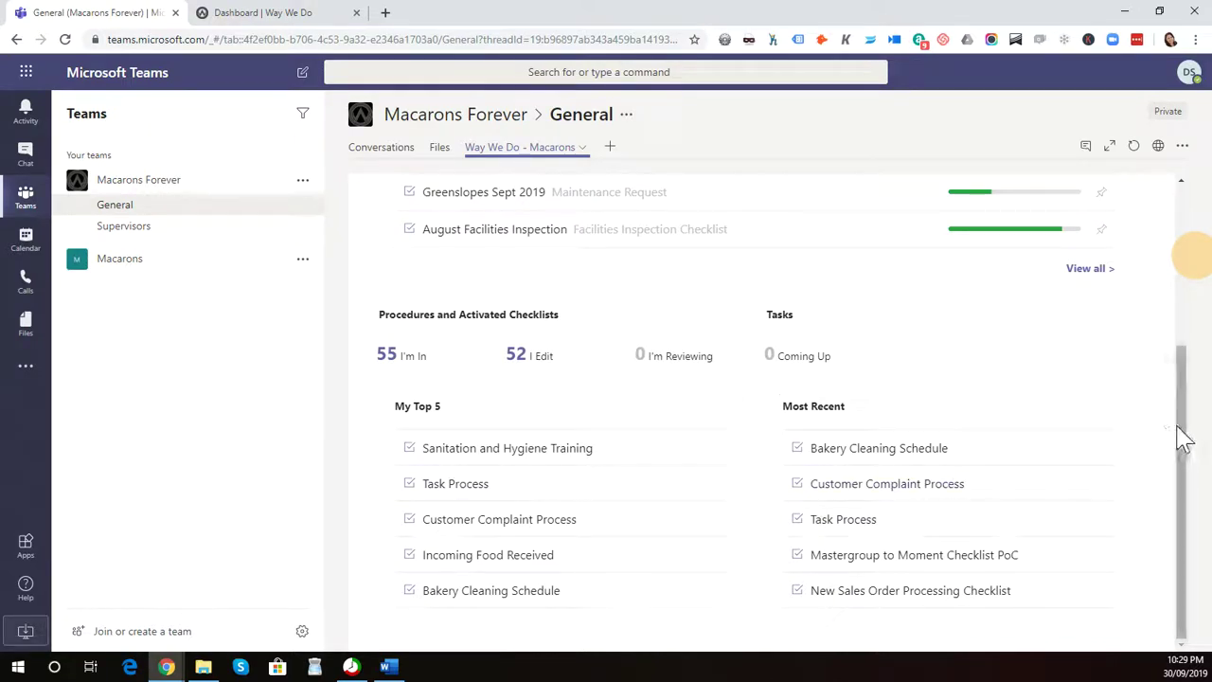
{"action": "left_click", "coordinate": [1183, 268]}
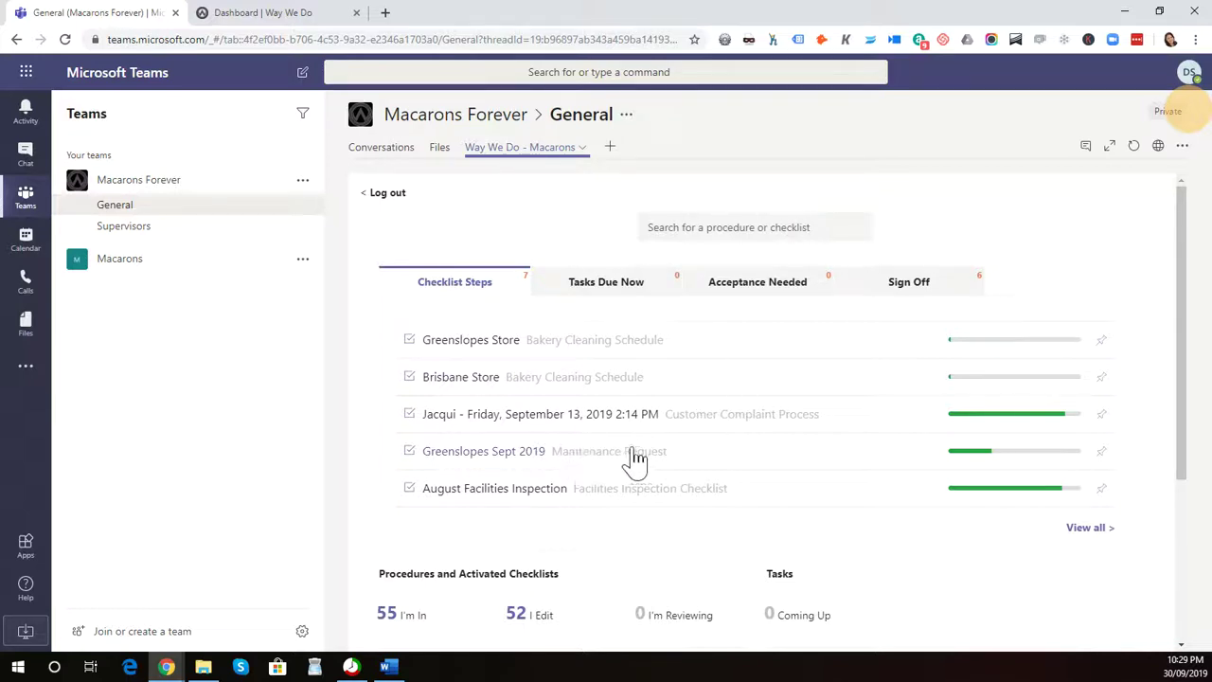
Search the embedded Way We Do procedures and checklists for "maintenance" and return to the dashboard.
{"action": "left_click", "coordinate": [706, 228]}
{"action": "type", "text": "ma"}
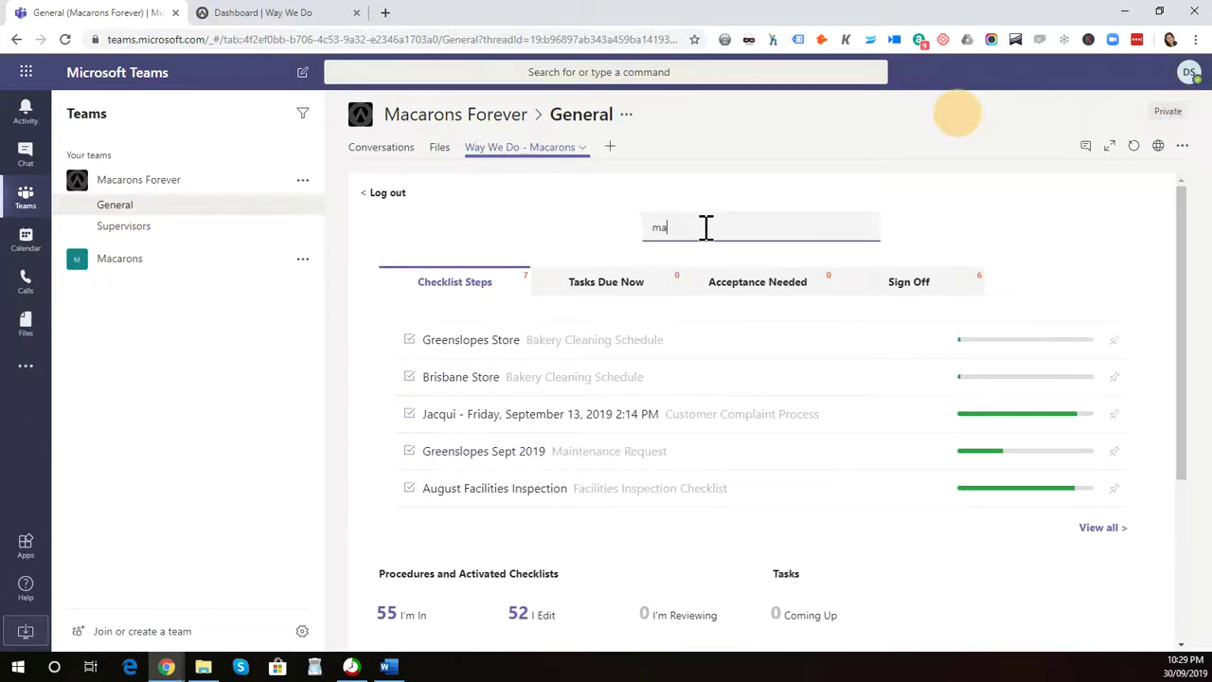
{"action": "type", "text": "intenance"}
{"action": "key", "text": "Return"}
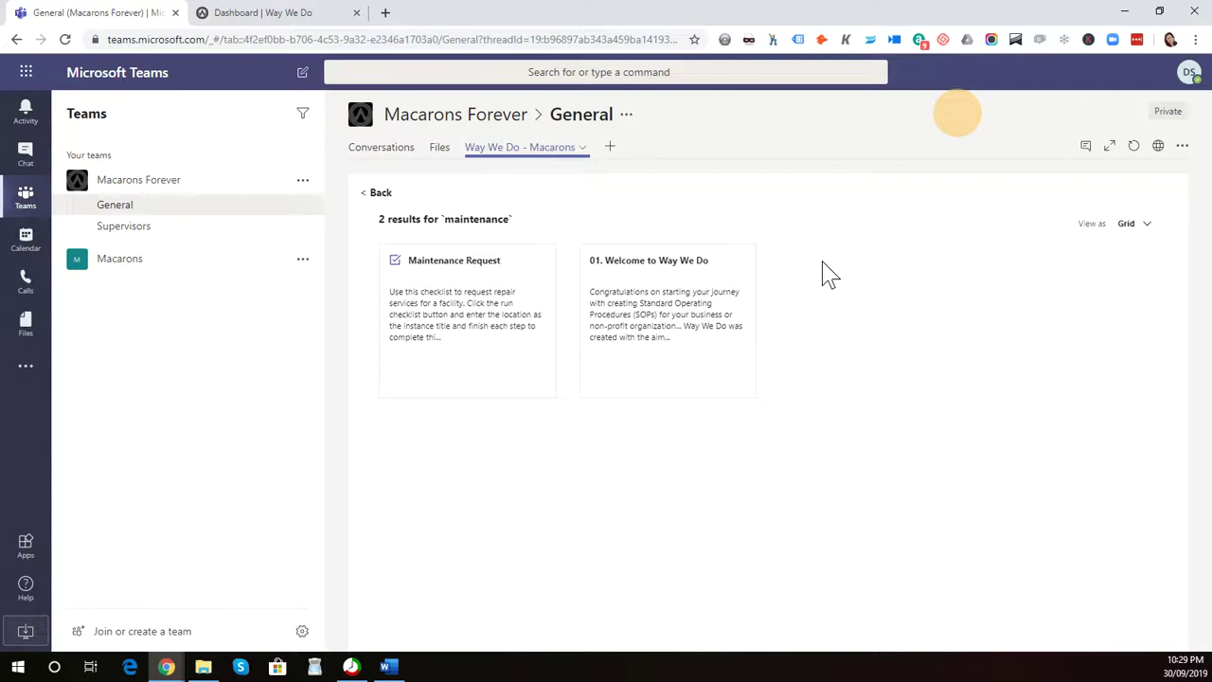
{"action": "left_click", "coordinate": [378, 194]}
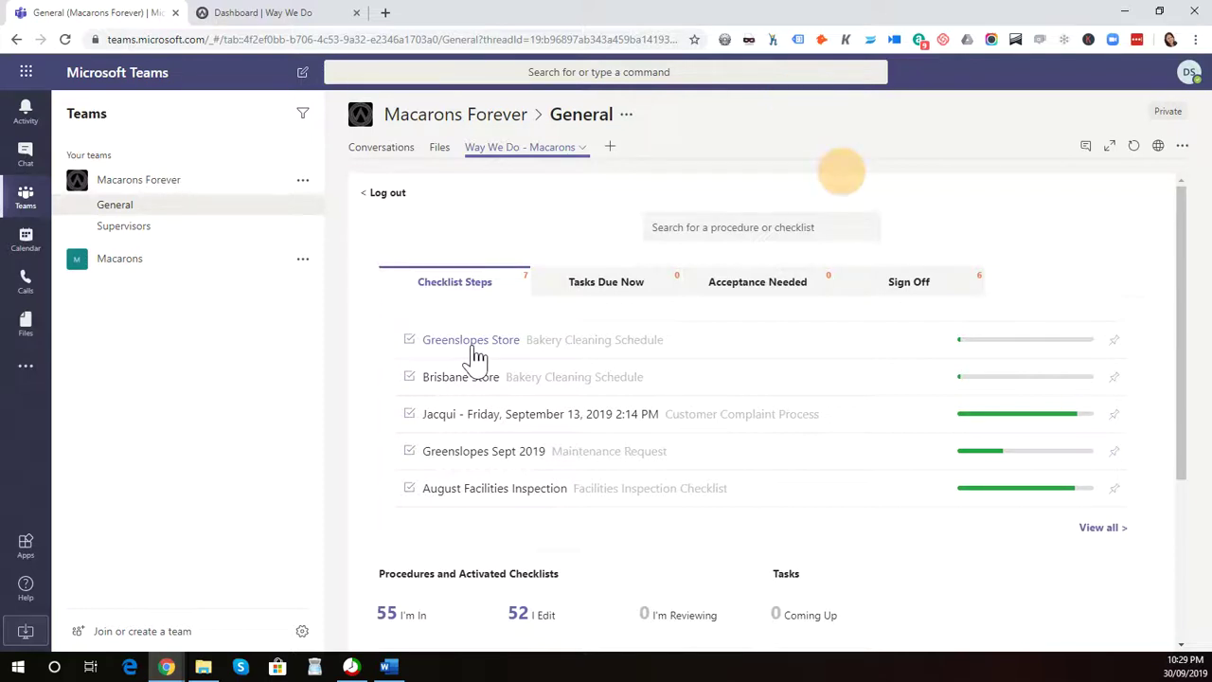
Open the Greenslopes Store bakery cleaning checklist from the checklist steps, view it, and return to Microsoft Teams.
{"action": "left_click", "coordinate": [477, 355]}
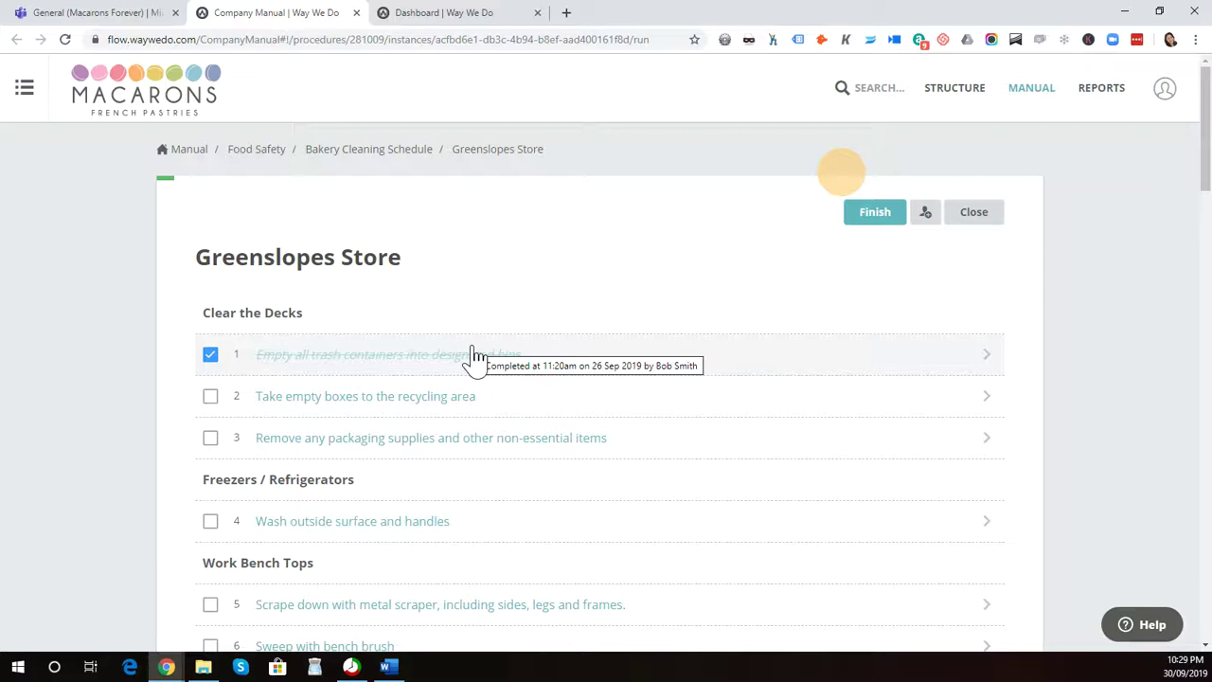
{"action": "left_click", "coordinate": [85, 14]}
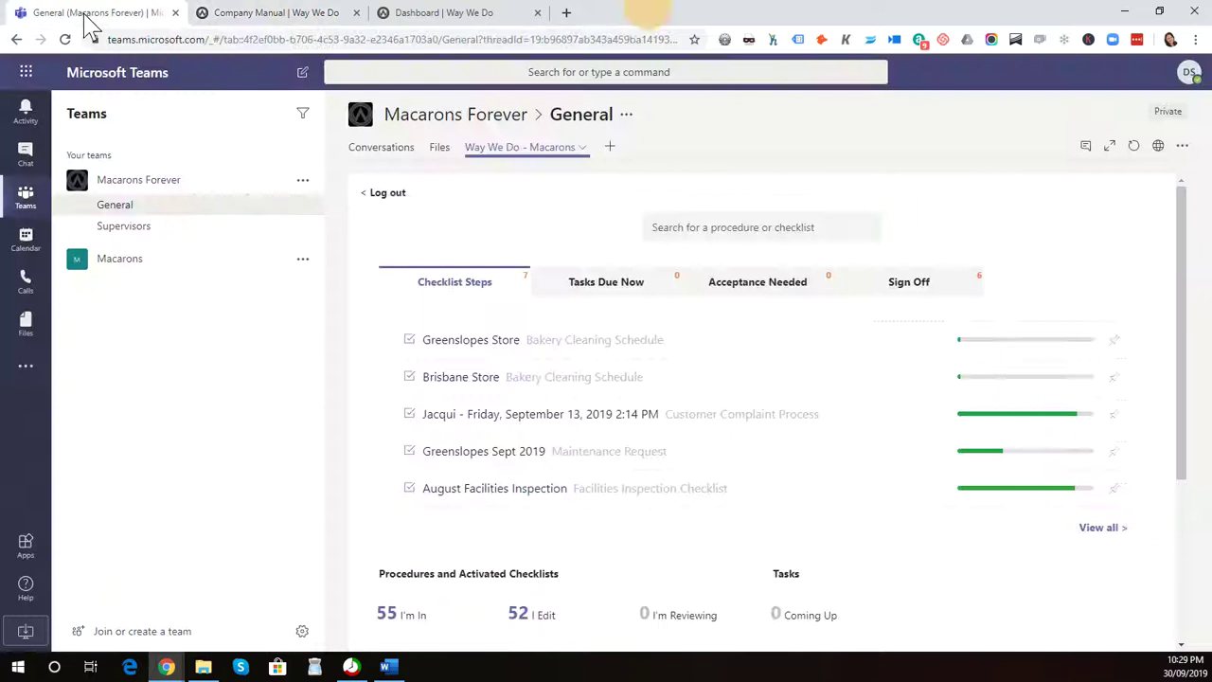